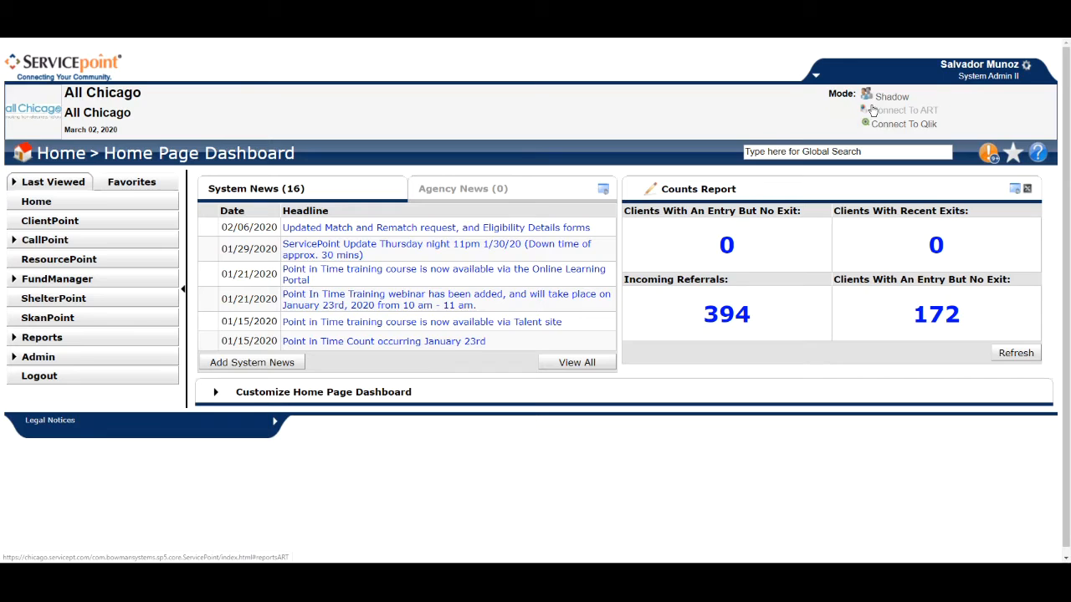
# - Connect to ART and open the Data Quality folder inside the public Chicago CoC Reports (Secure) folder
pyautogui.click(865, 112)
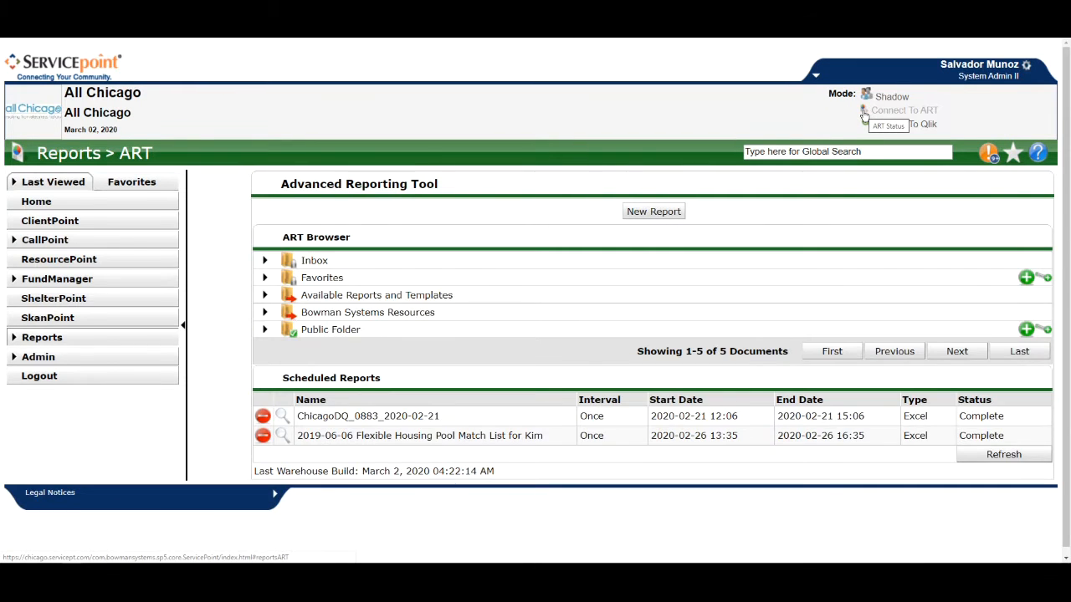
pyautogui.click(264, 330)
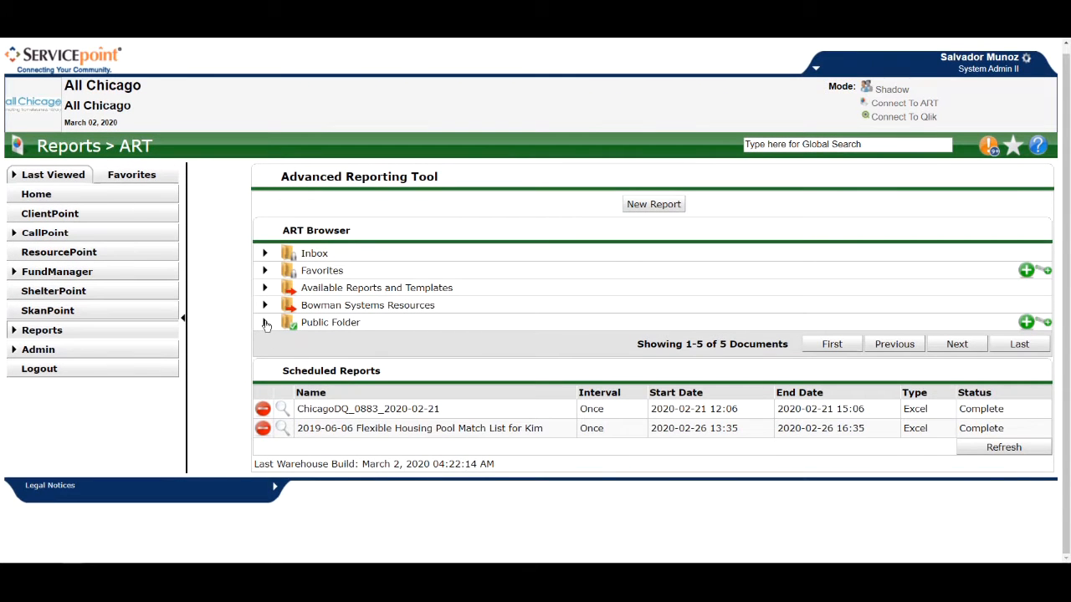
pyautogui.scroll(-3, 269, 322)
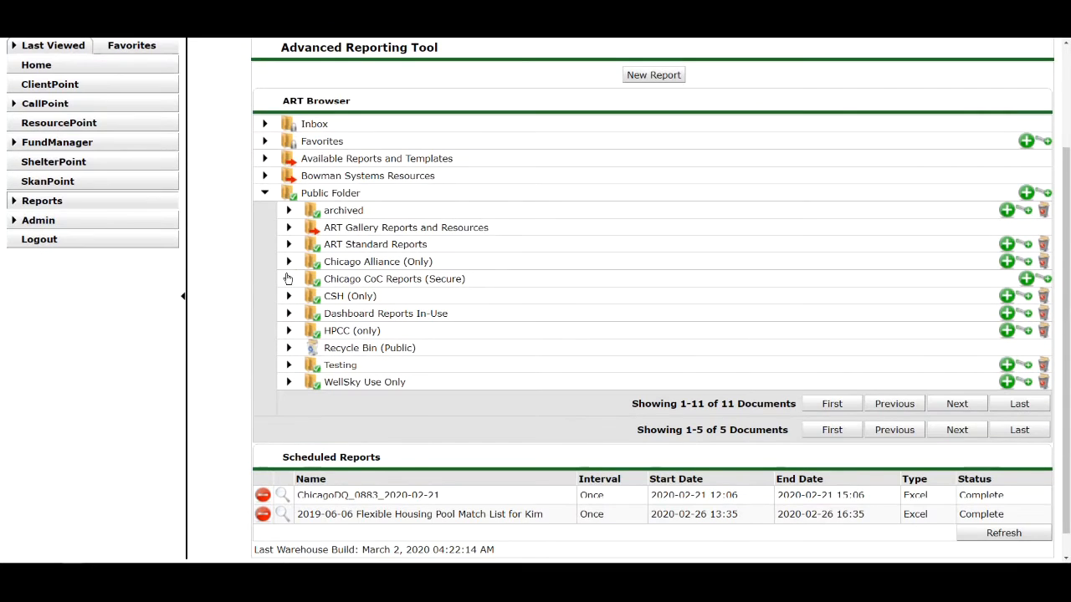
pyautogui.click(288, 279)
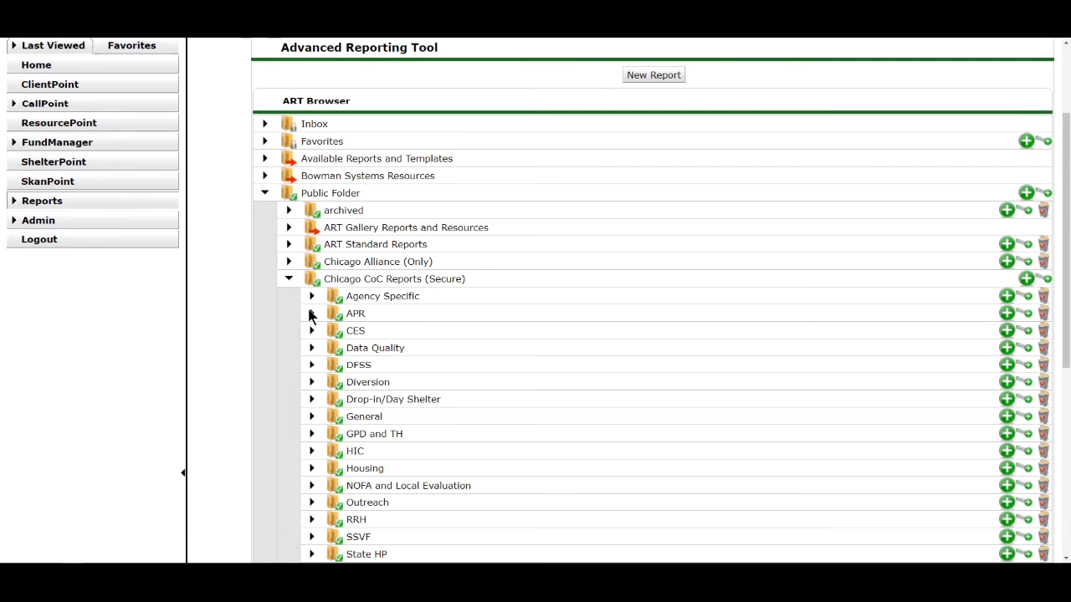
pyautogui.scroll(-3, 322, 350)
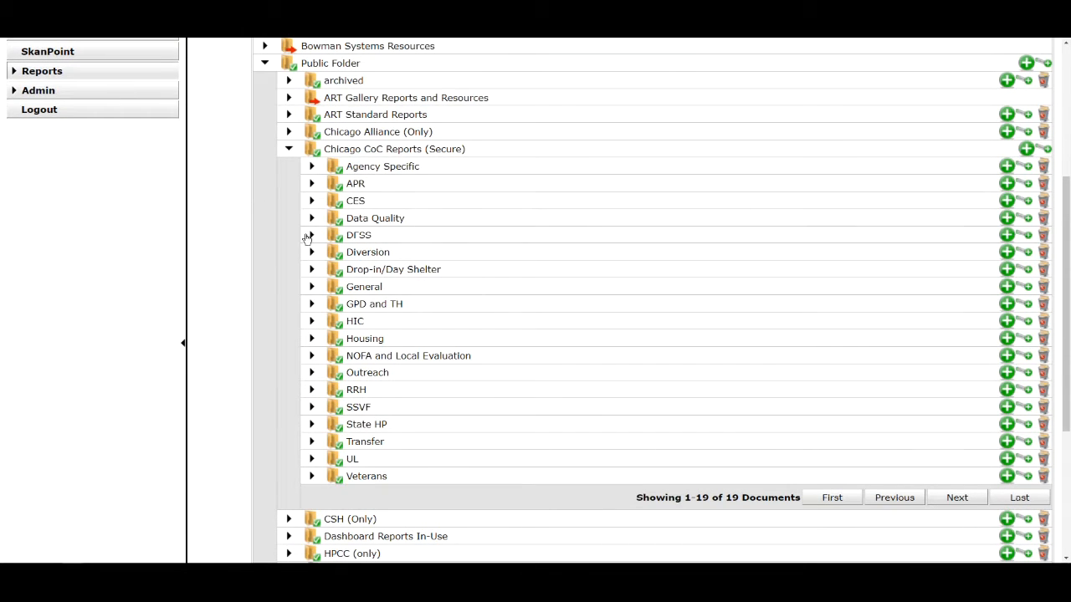
pyautogui.click(310, 218)
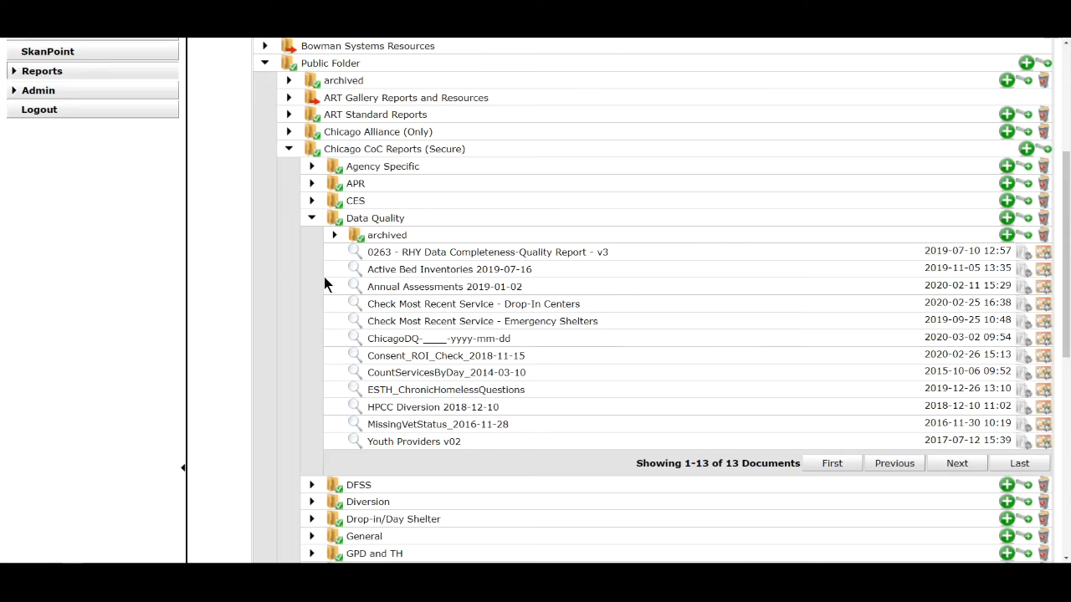
# - Open the details of the ChicagoDQ-____-yyyy-mm-dd report and start scheduling it
pyautogui.scroll(-3, 335, 285)
pyautogui.tripleClick(422, 209)
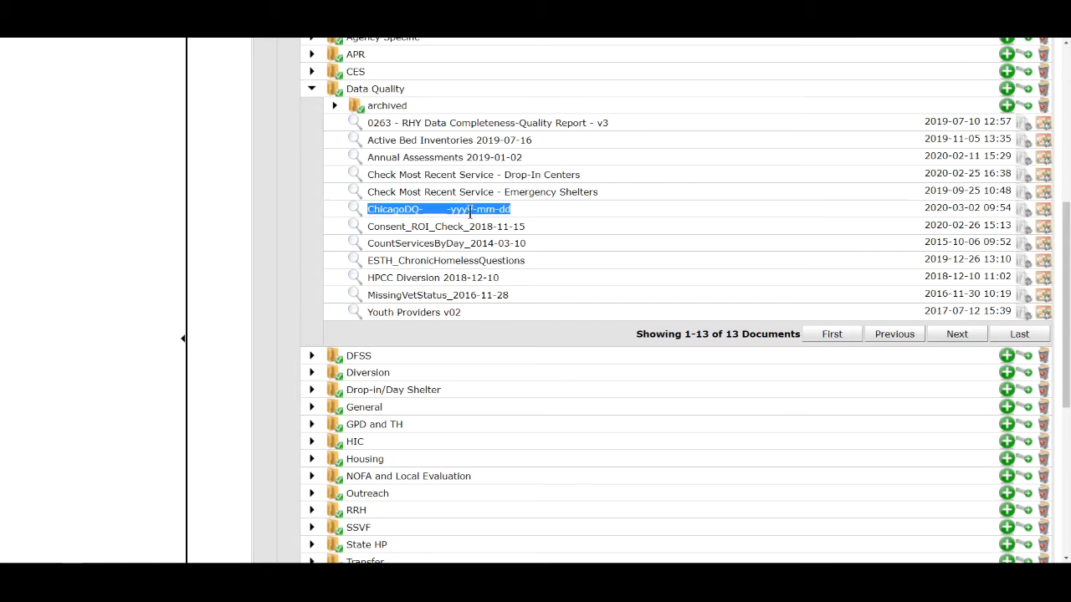
pyautogui.click(350, 210)
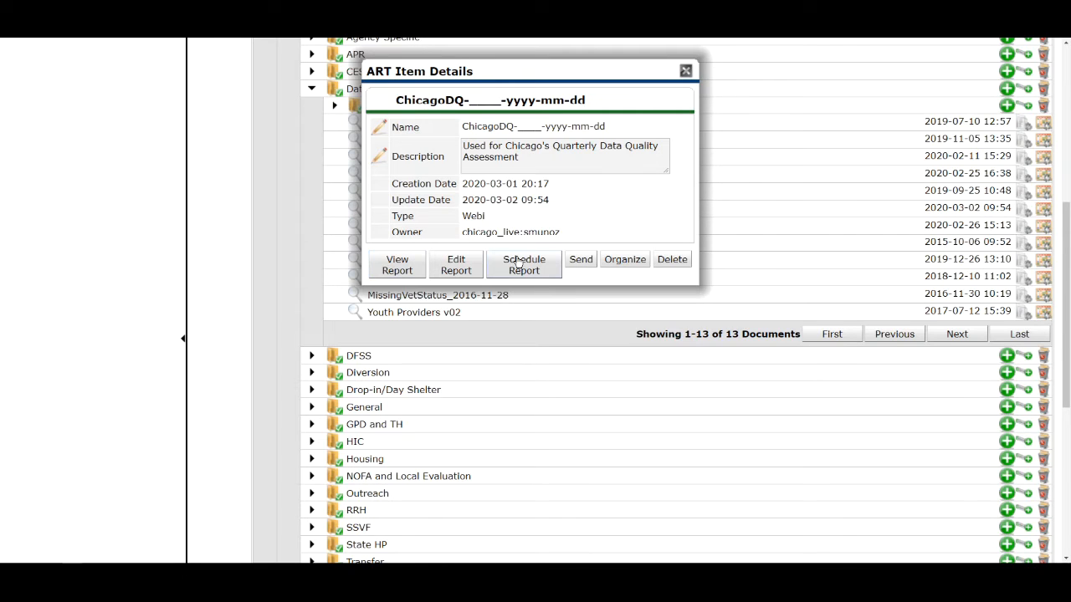
pyautogui.click(552, 269)
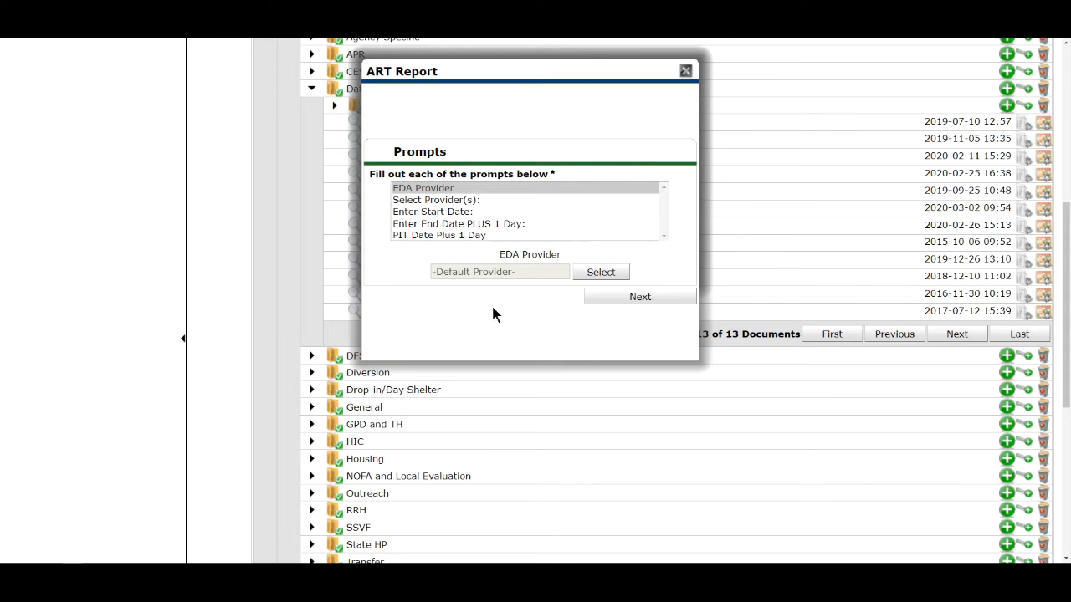
# - Fill the Select Provider(s) prompt with All Chicago - Emergency Shelter(883), found by searching 883, and continue to the schedule settings
pyautogui.click(464, 199)
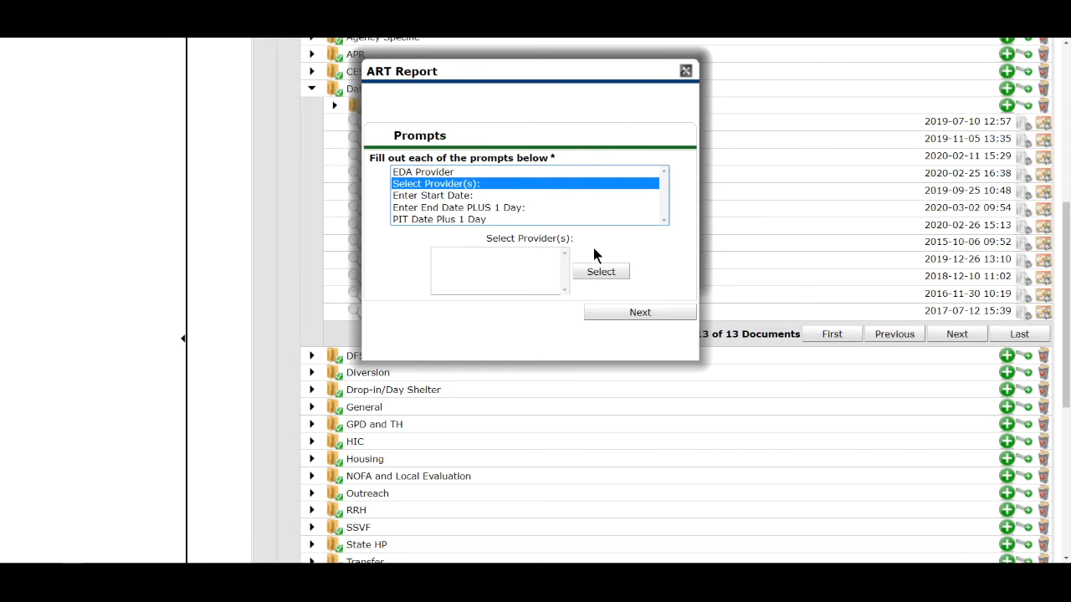
pyautogui.click(600, 272)
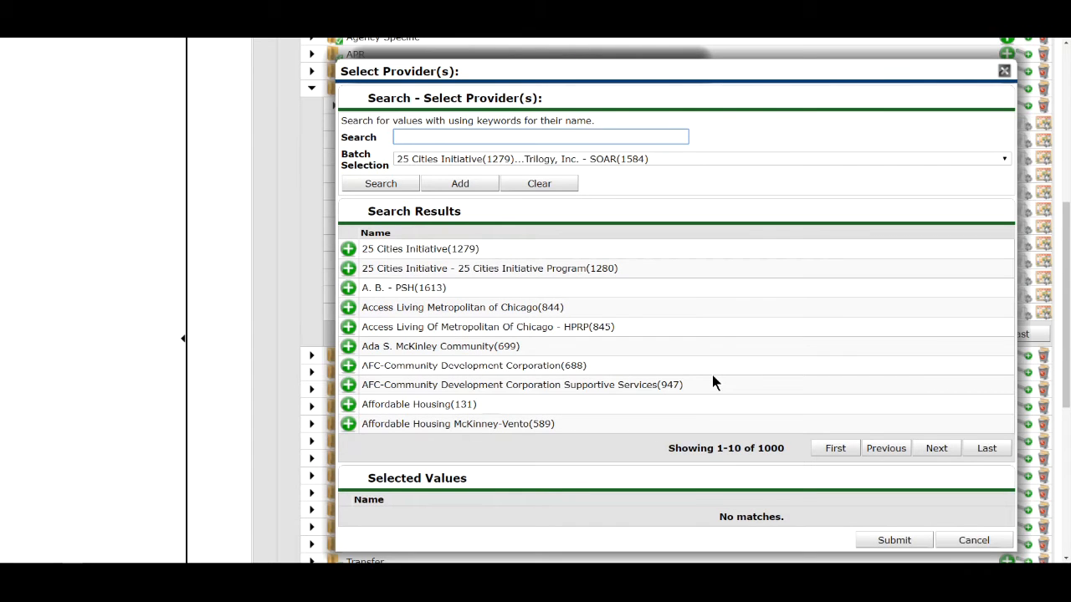
pyautogui.moveTo(726, 72); pyautogui.dragTo(624, 61)
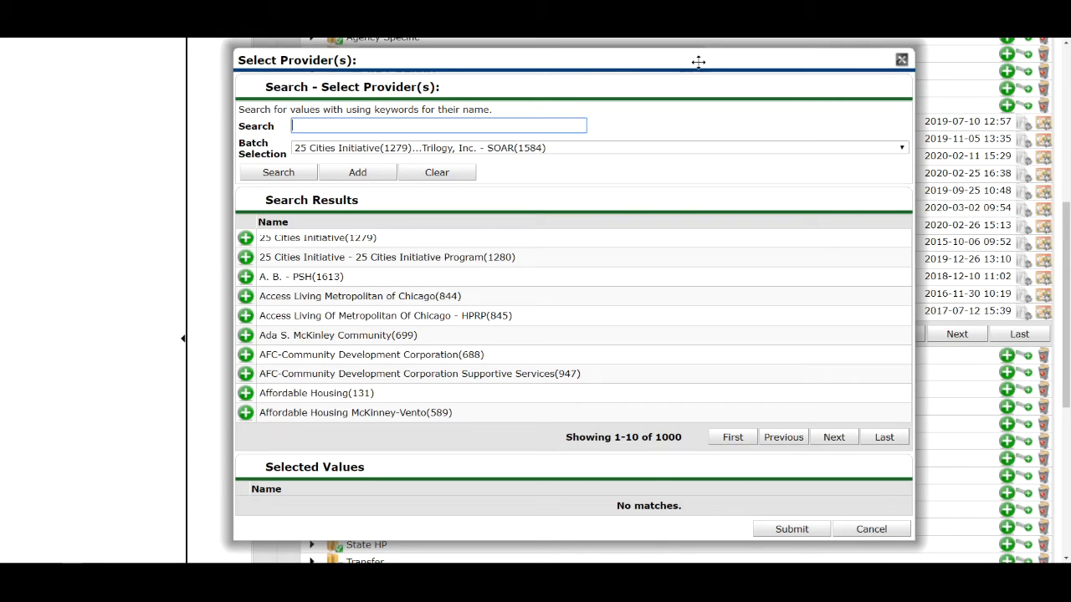
pyautogui.write('883')
pyautogui.press('Return')
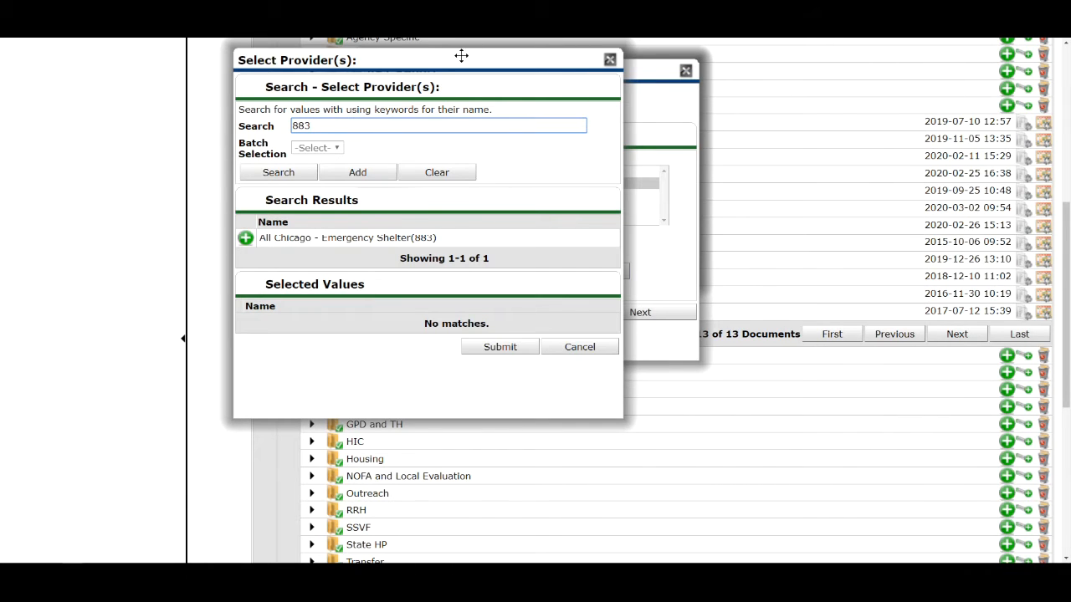
pyautogui.moveTo(462, 61); pyautogui.dragTo(543, 62)
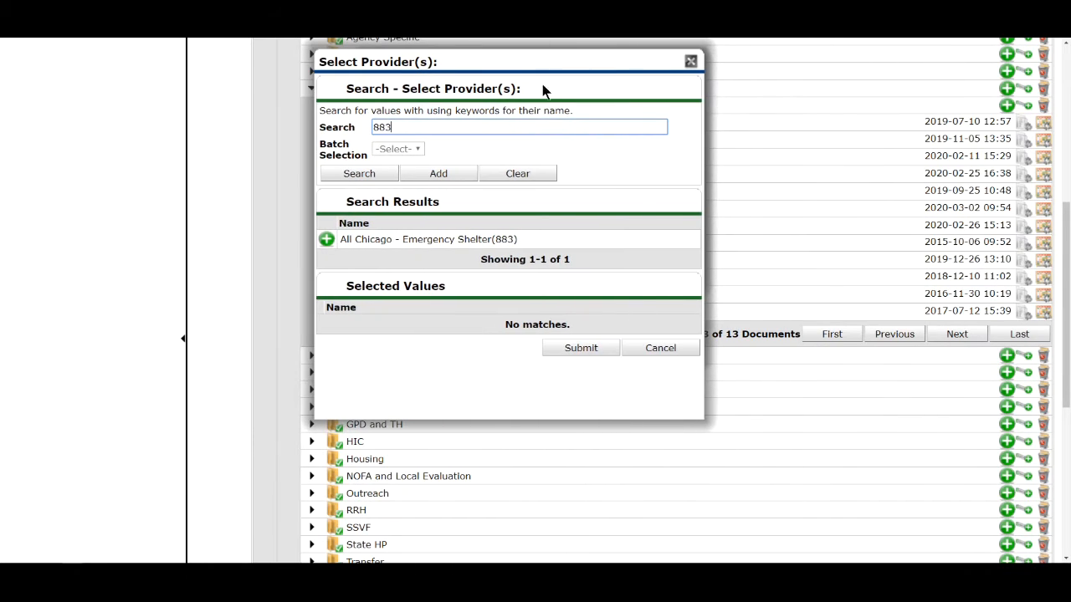
pyautogui.click(326, 240)
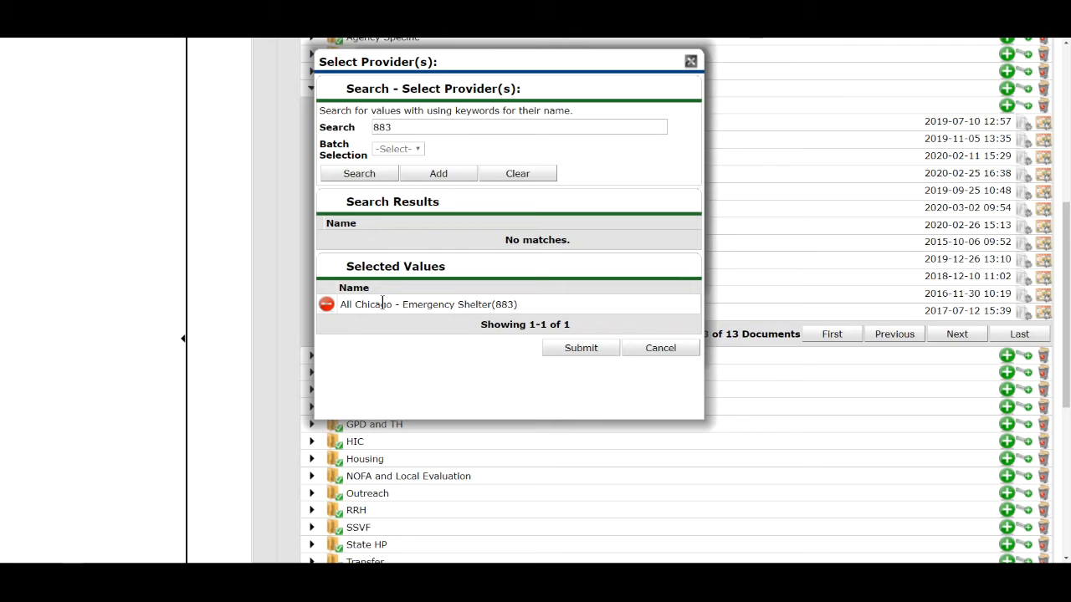
pyautogui.click(572, 350)
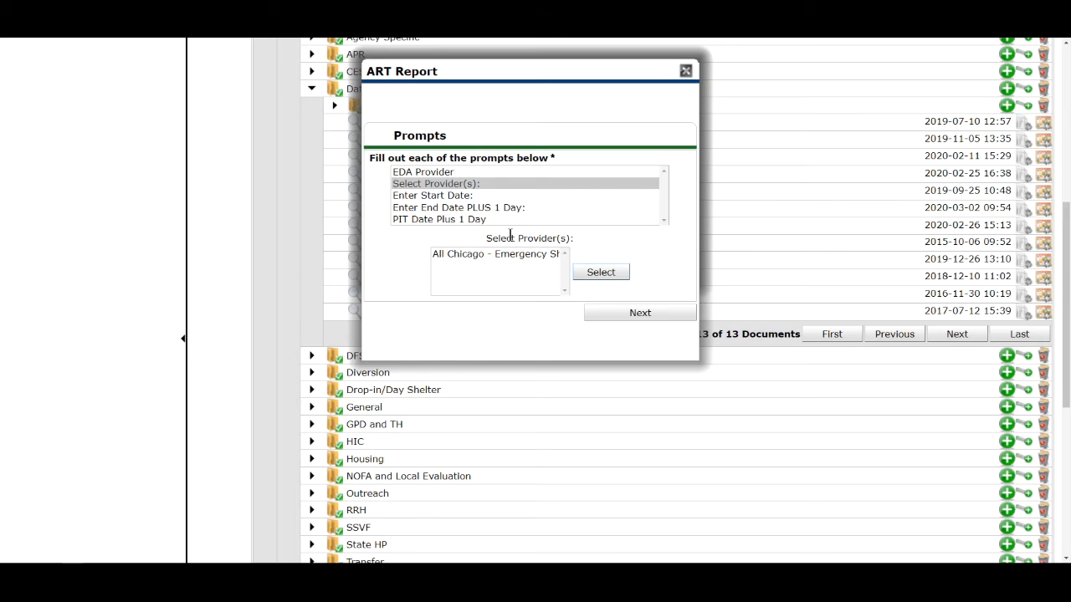
pyautogui.click(614, 313)
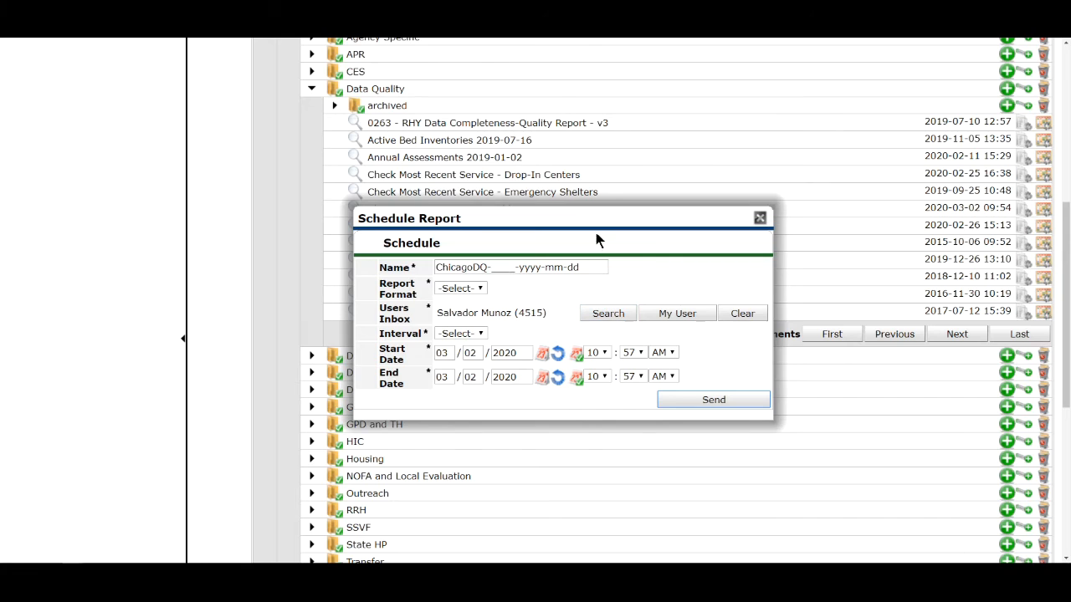
pyautogui.moveTo(591, 214); pyautogui.dragTo(566, 103)
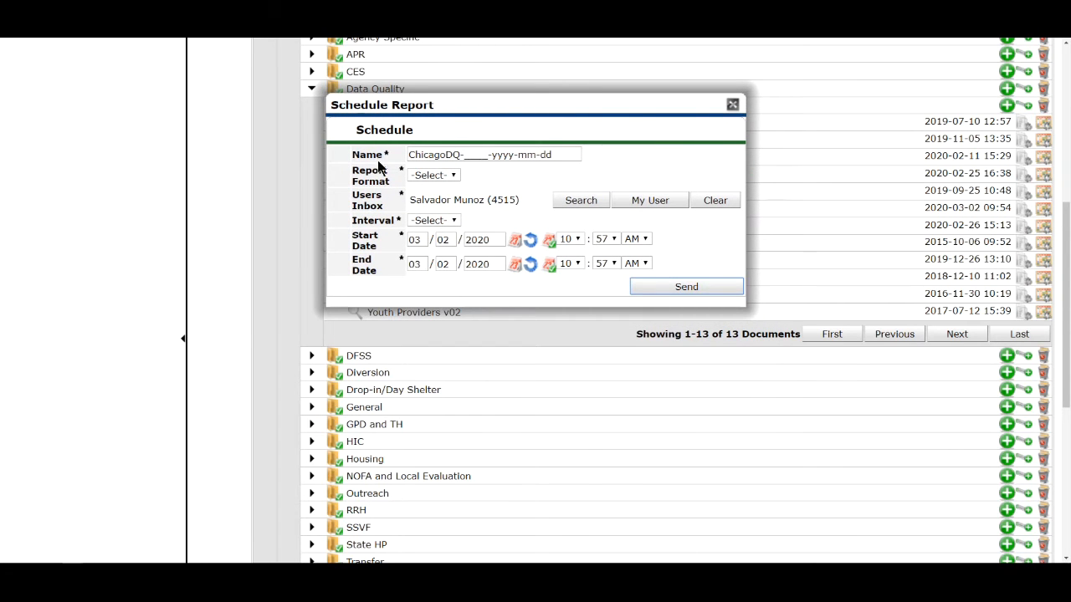
pyautogui.click(464, 154)
pyautogui.hotkey('shift', 'Right')
pyautogui.hotkey('shift', 'Right')
pyautogui.hotkey('shift', 'Right')
pyautogui.hotkey('shift', 'Right')
pyautogui.hotkey('shift', 'Right')
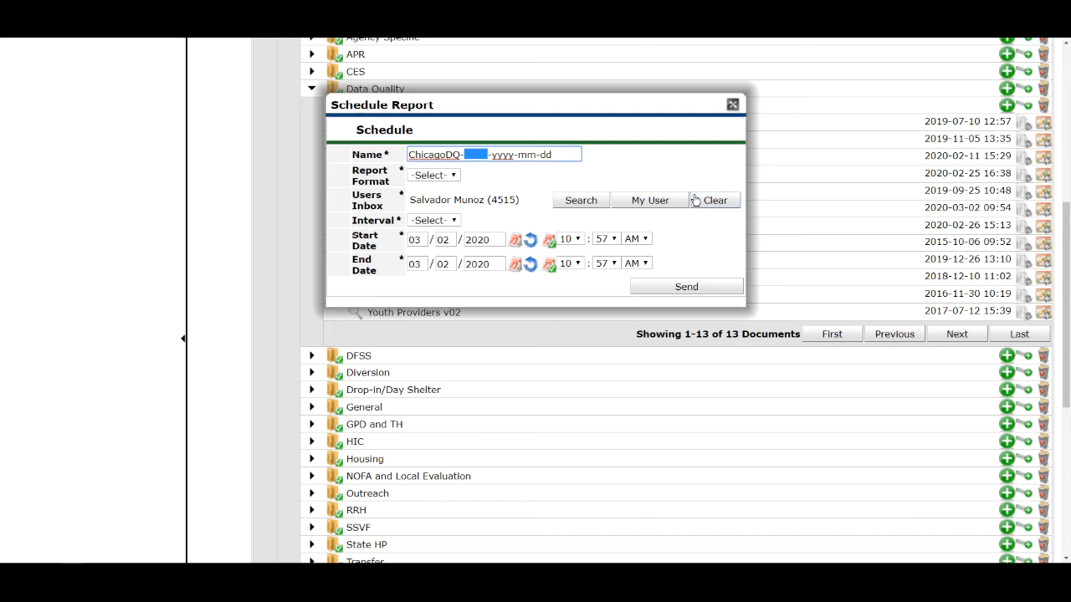
pyautogui.write('0883')
pyautogui.moveTo(491, 154); pyautogui.dragTo(515, 156)
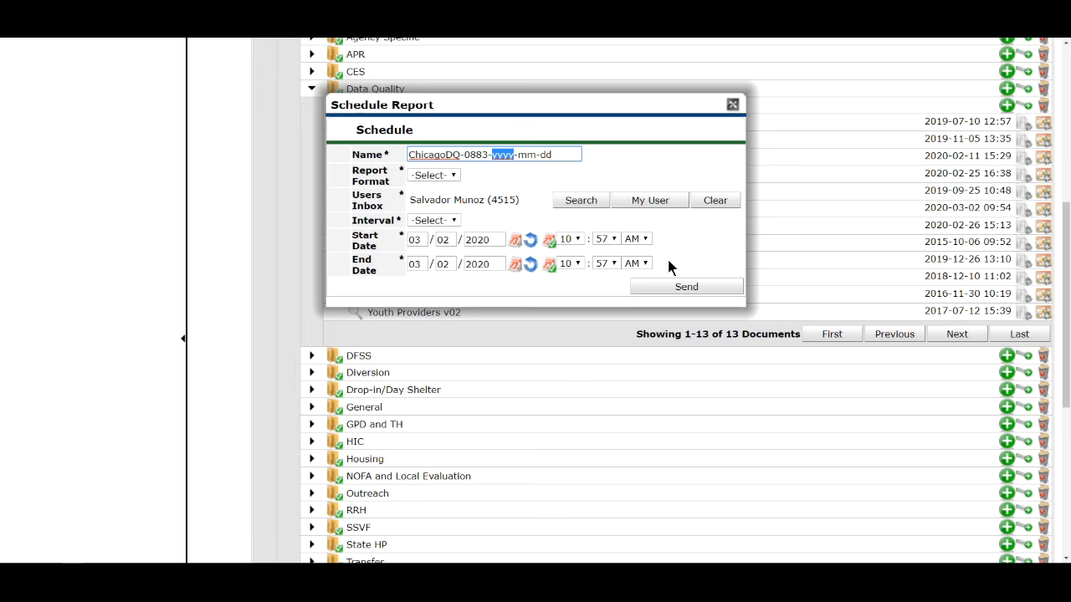
pyautogui.write('2020')
pyautogui.moveTo(519, 155); pyautogui.dragTo(537, 156)
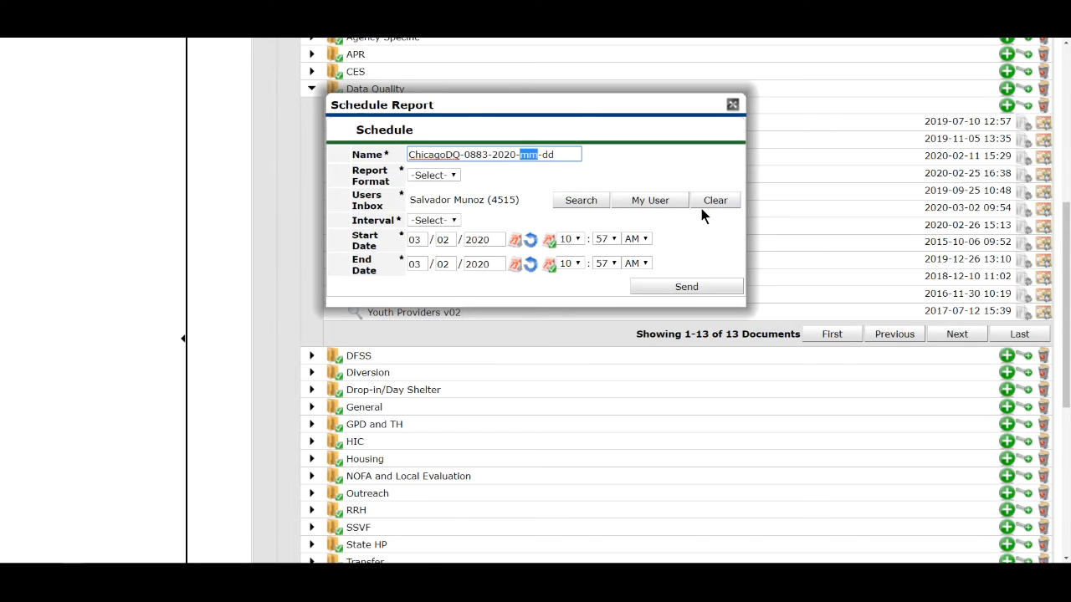
pyautogui.write('02')
pyautogui.moveTo(536, 155); pyautogui.dragTo(580, 153)
pyautogui.write('28')
# - Set the report format to Excel and the interval to Daily, running every 2 days
pyautogui.click(436, 175)
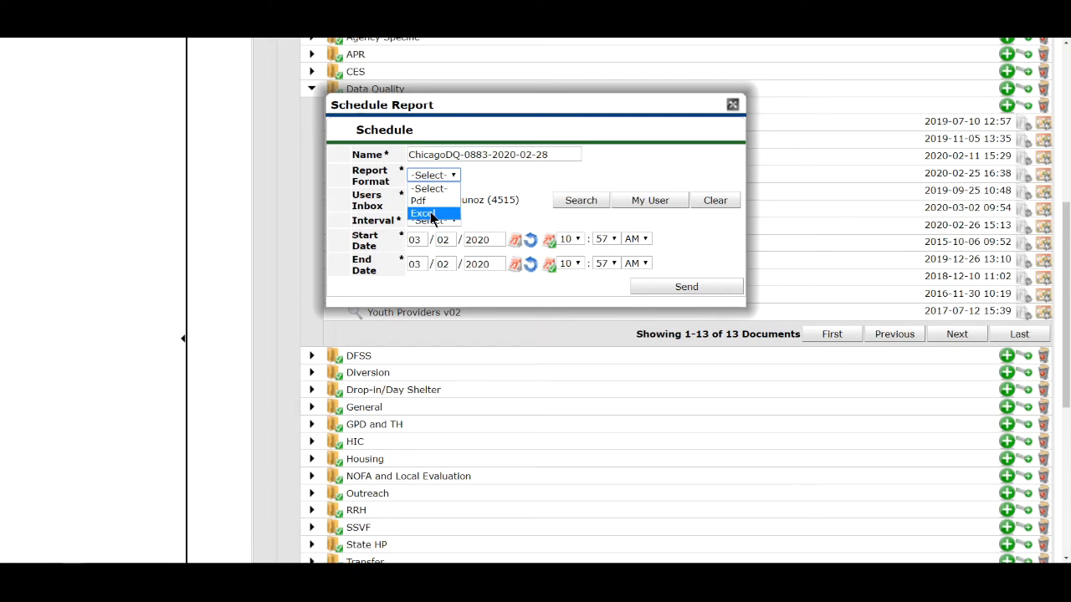
pyautogui.click(430, 211)
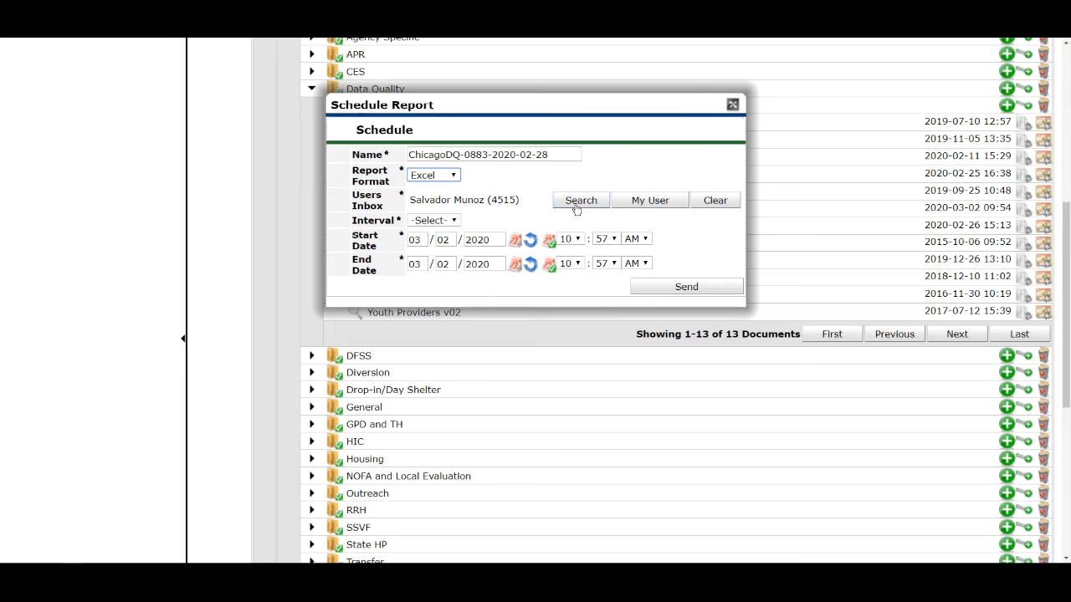
pyautogui.click(456, 221)
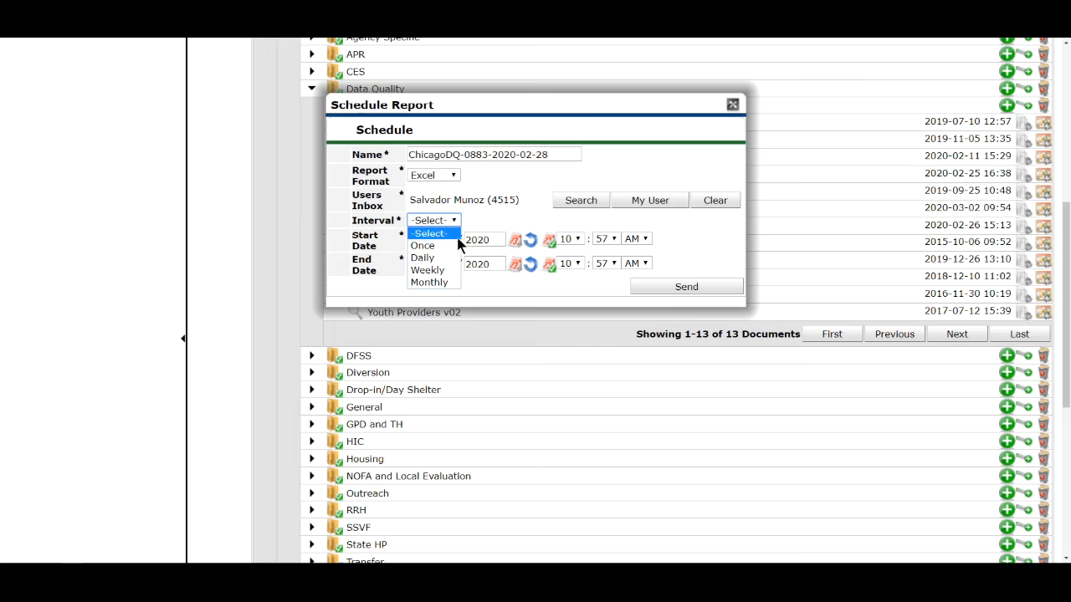
pyautogui.click(456, 234)
pyautogui.click(447, 220)
pyautogui.click(425, 254)
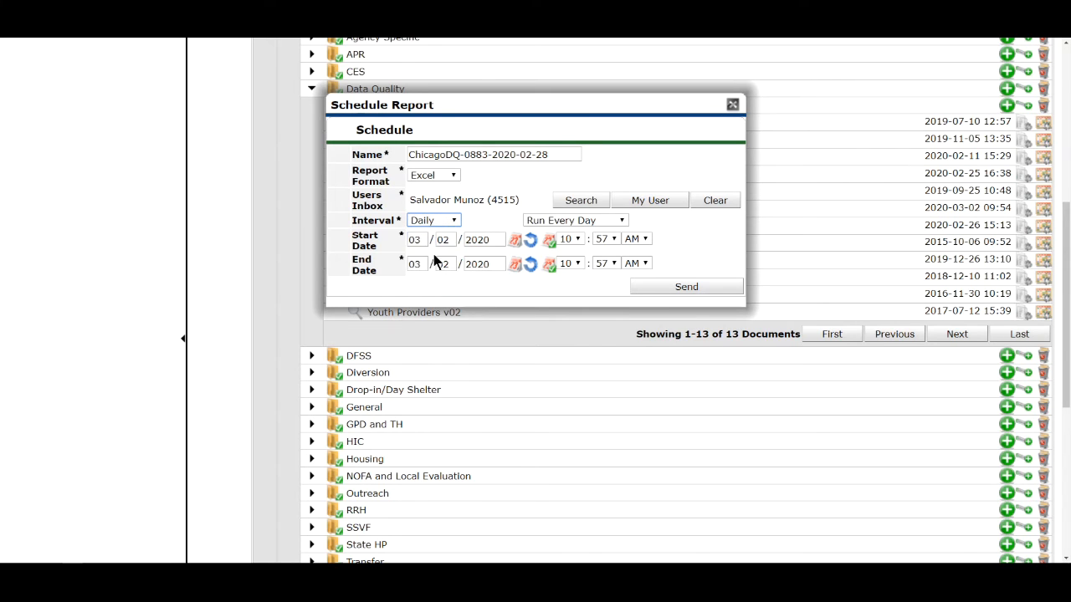
pyautogui.click(552, 222)
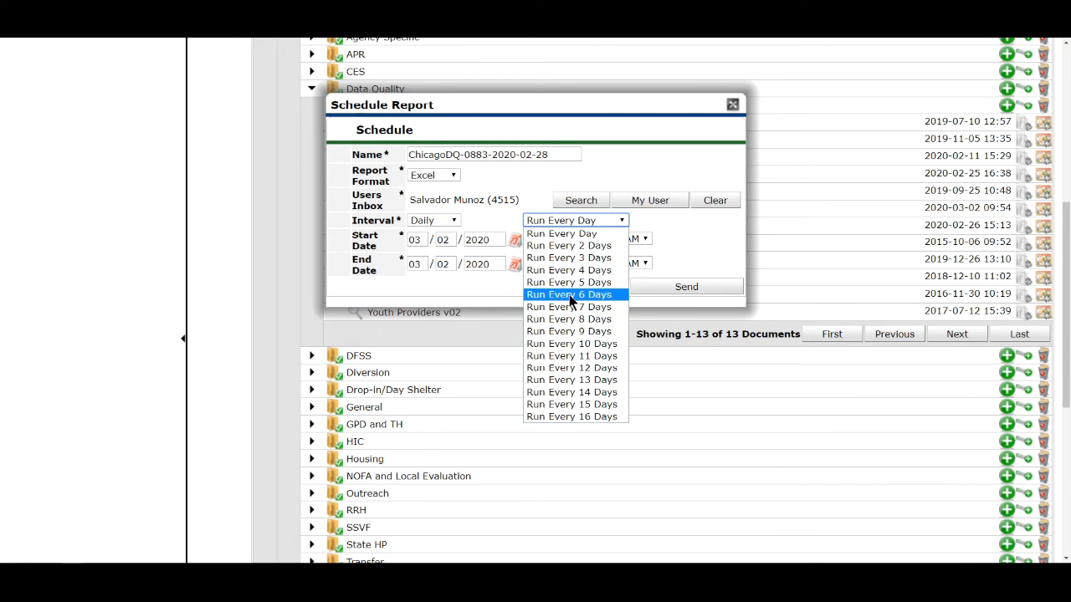
pyautogui.click(582, 248)
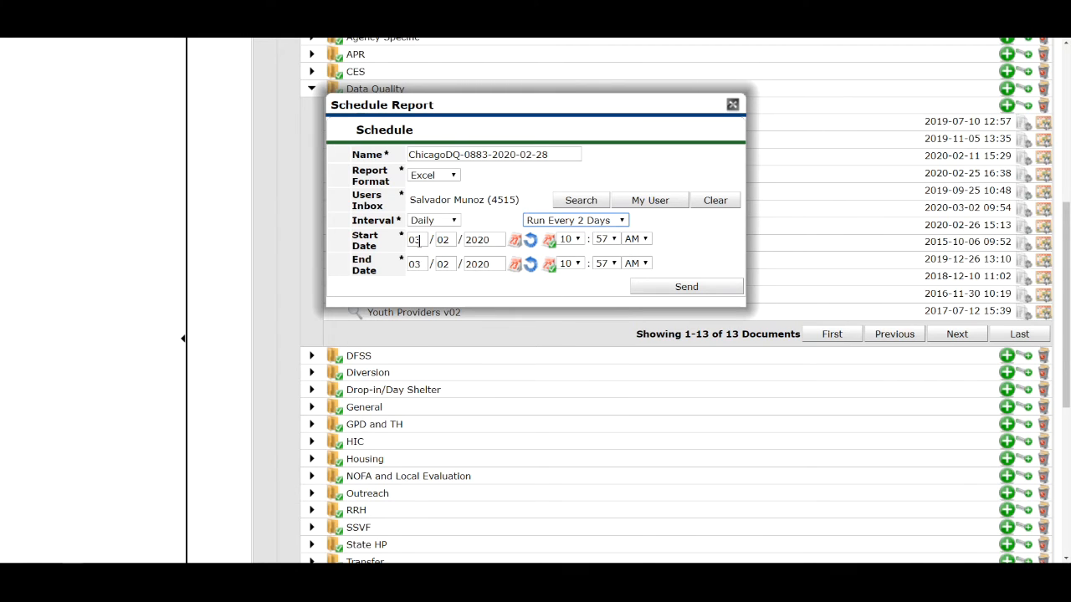
# - Set the schedule's start date to 03/03/2020 and its end date to 03/24/2020
pyautogui.click(417, 241)
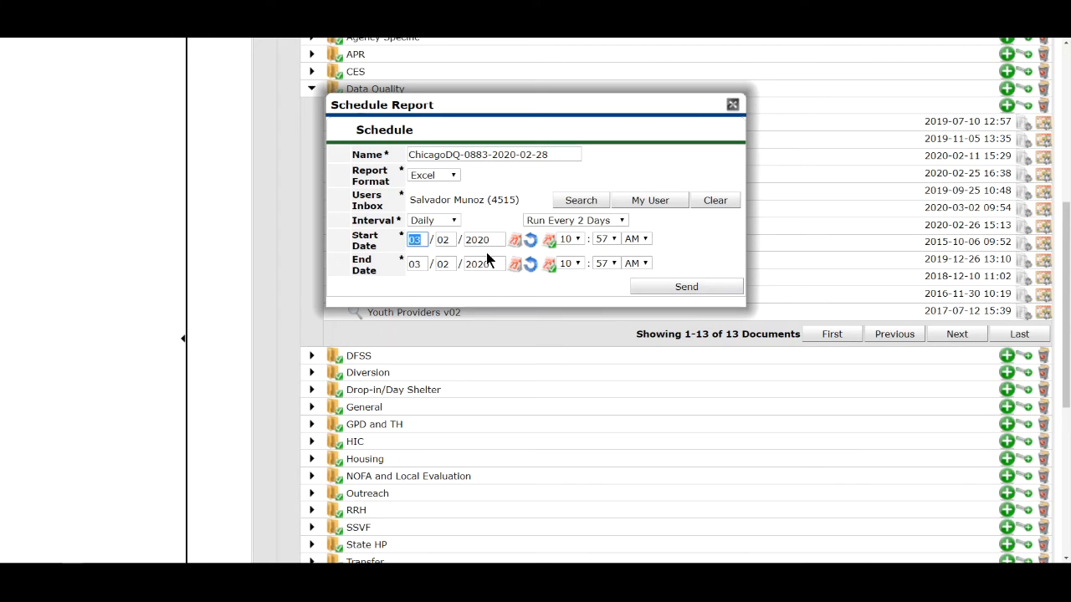
pyautogui.click(438, 240)
pyautogui.write('03')
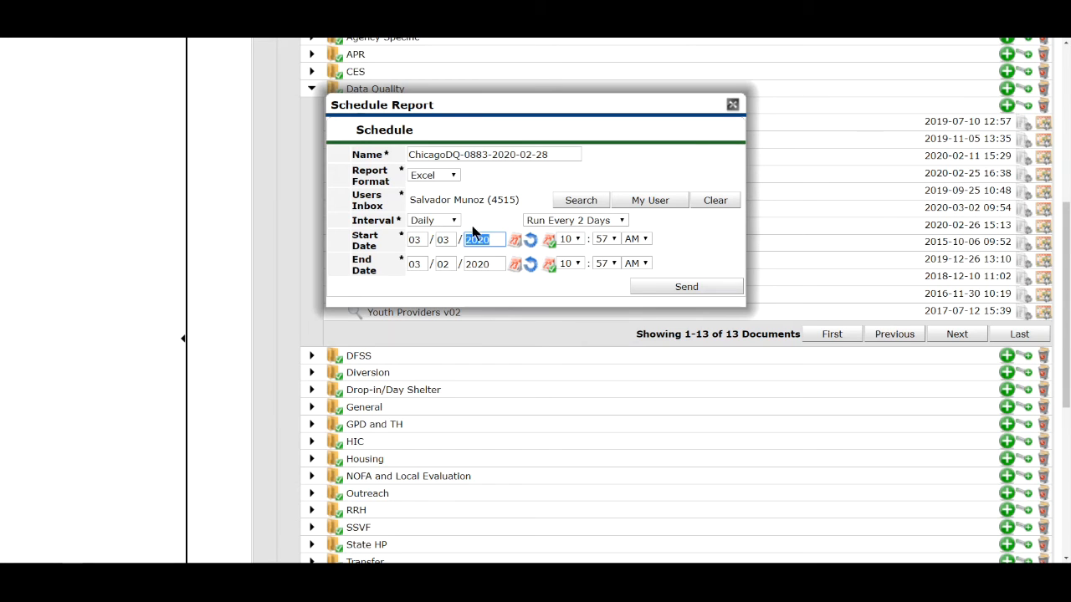
pyautogui.click(415, 264)
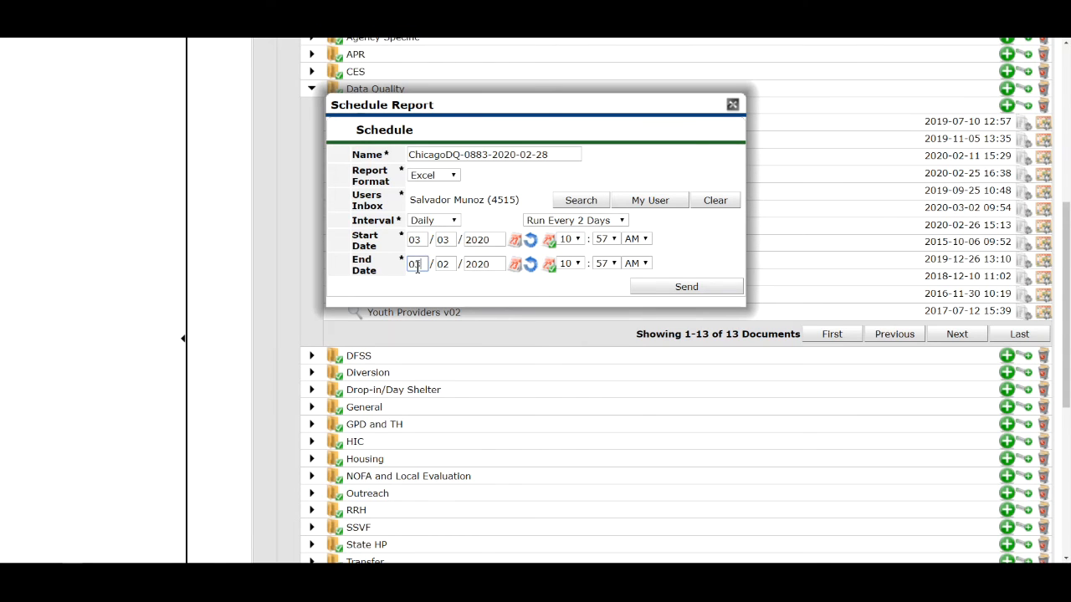
pyautogui.press('Tab')
pyautogui.write('24')
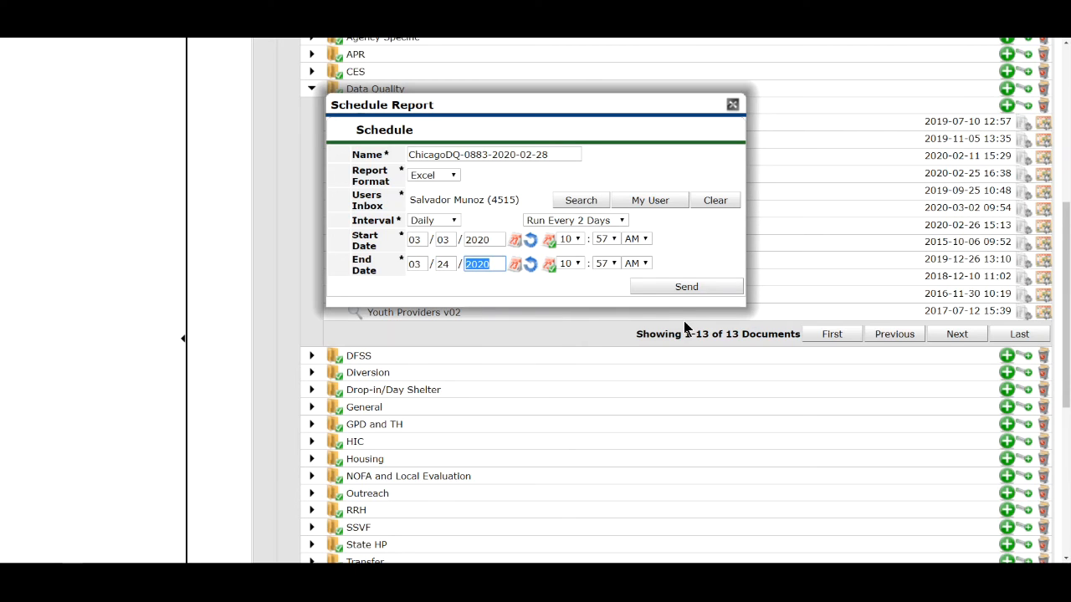
# - Set the schedule's start time to 8:00 AM
pyautogui.click(572, 240)
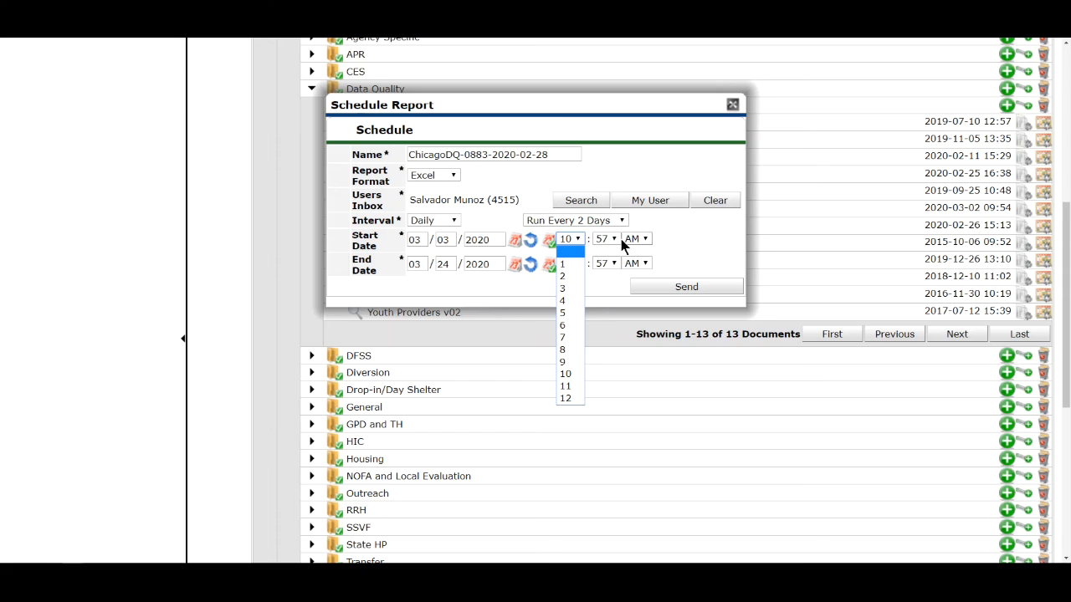
pyautogui.click(572, 349)
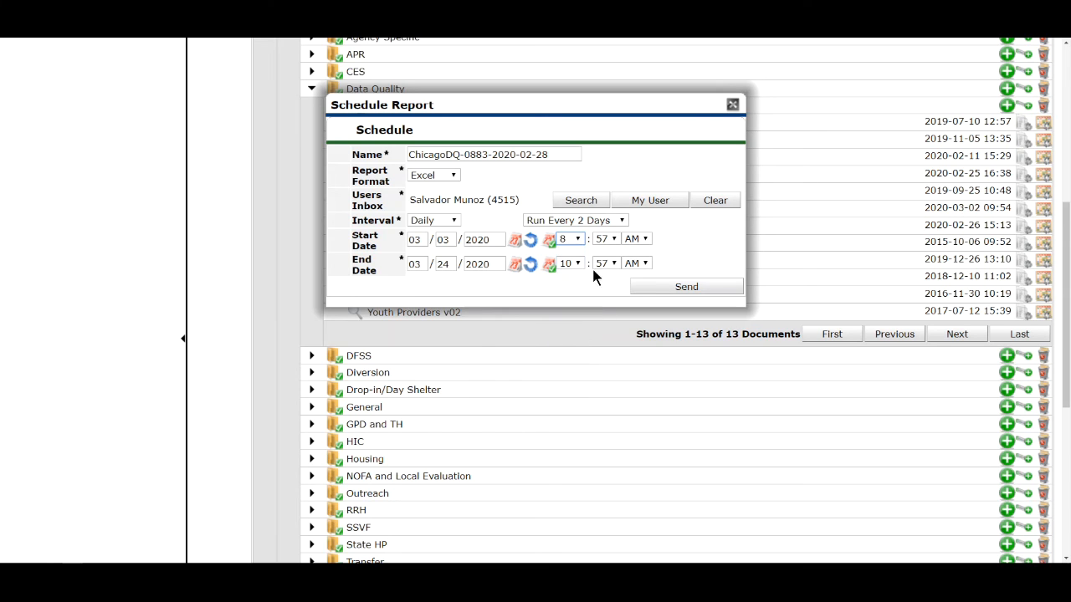
pyautogui.click(606, 239)
pyautogui.scroll(10, 604, 268)
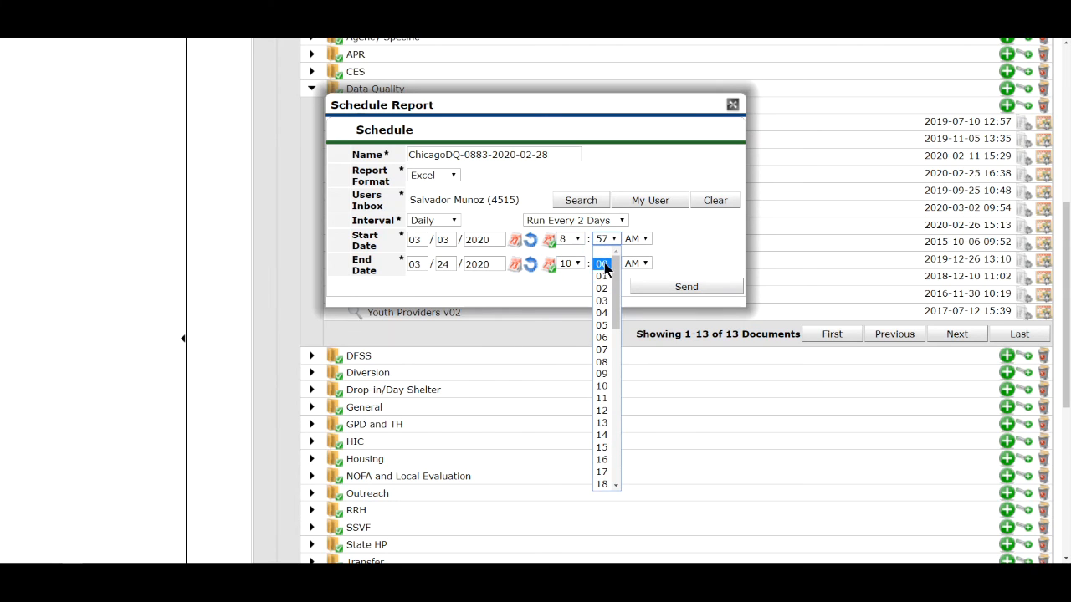
pyautogui.click(604, 264)
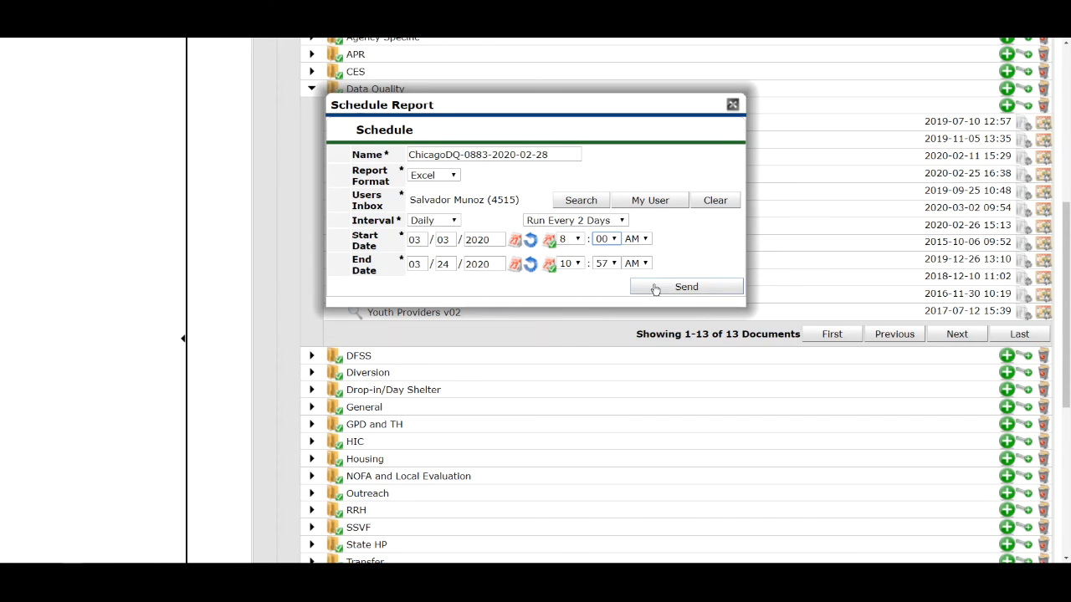
# - Change the schedule's interval to Once, set its start and end dates to the current date, and send it
pyautogui.click(449, 222)
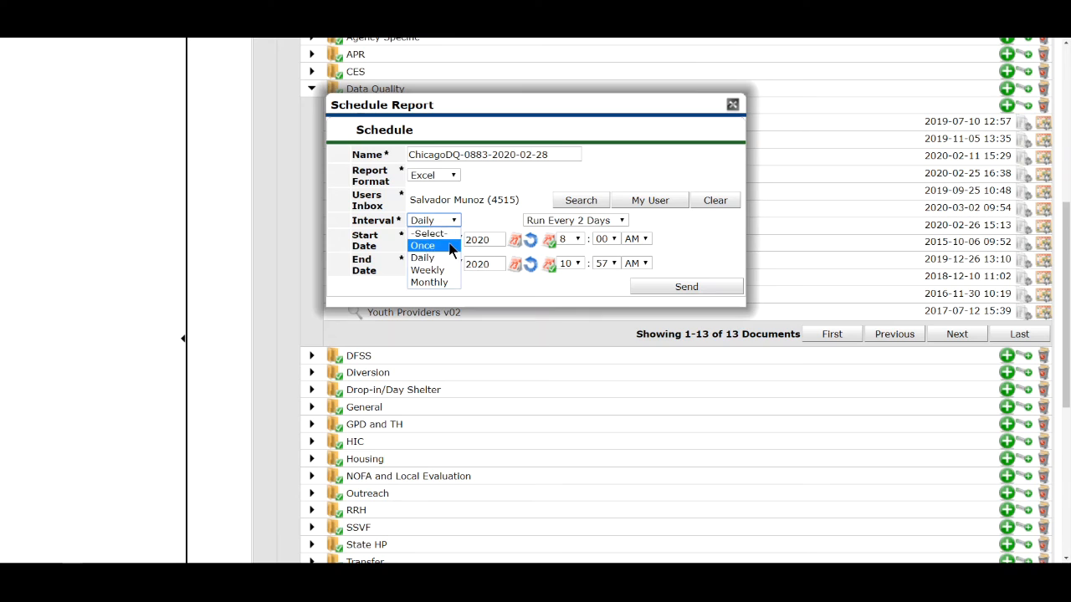
pyautogui.click(447, 242)
pyautogui.doubleClick(442, 240)
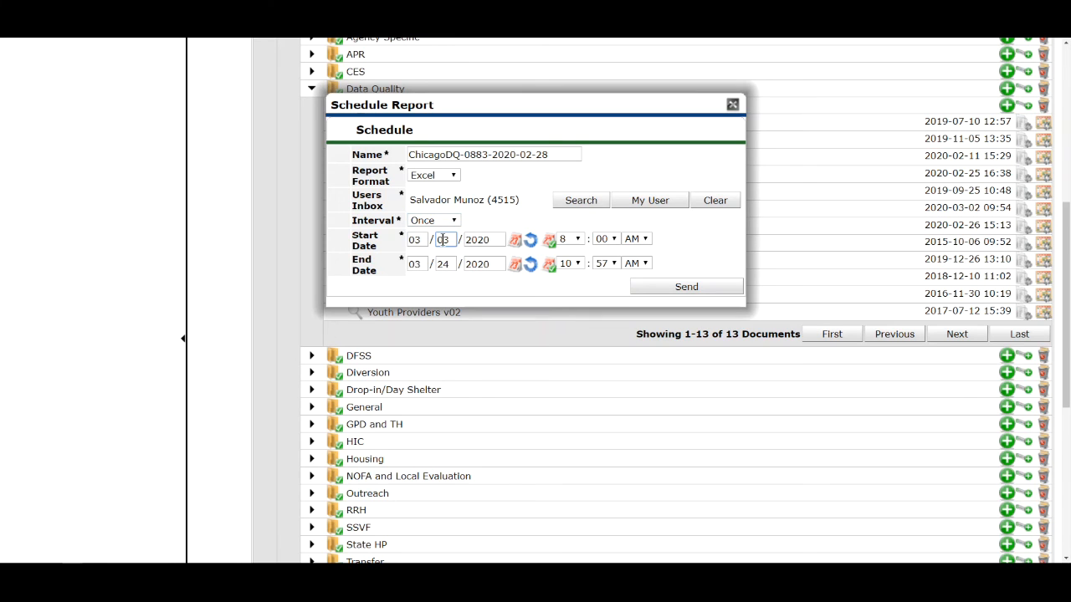
pyautogui.click(546, 243)
pyautogui.click(550, 266)
pyautogui.click(708, 292)
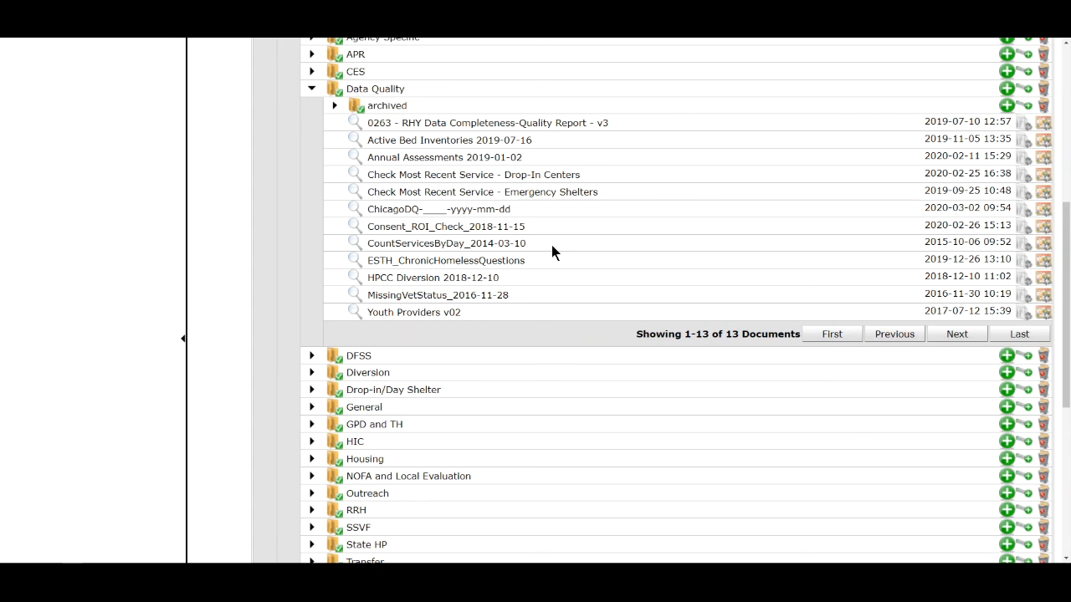
pyautogui.scroll(-4, 552, 245)
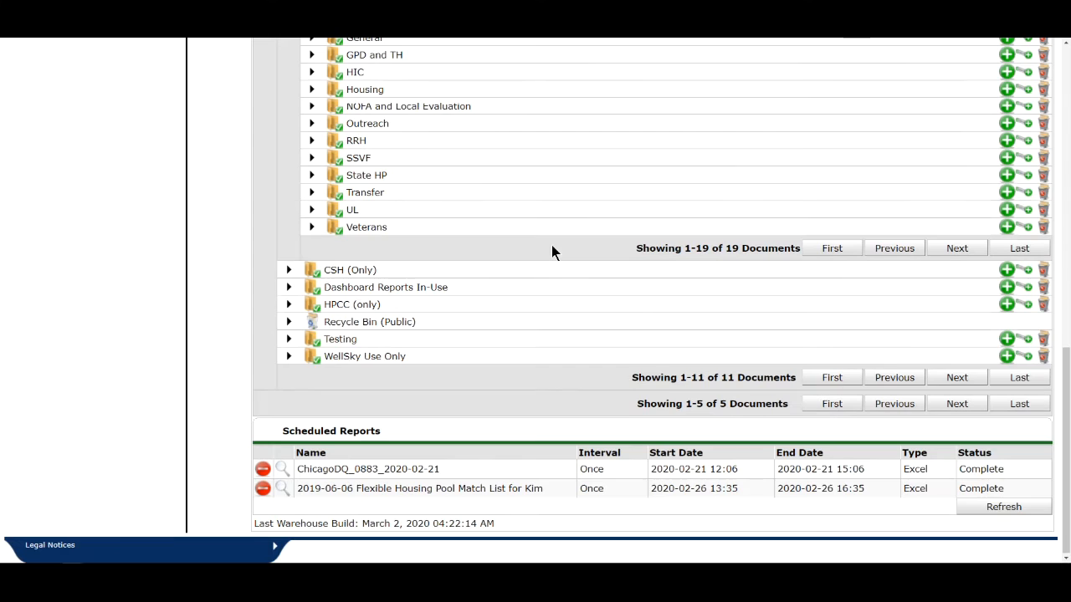
pyautogui.click(1006, 505)
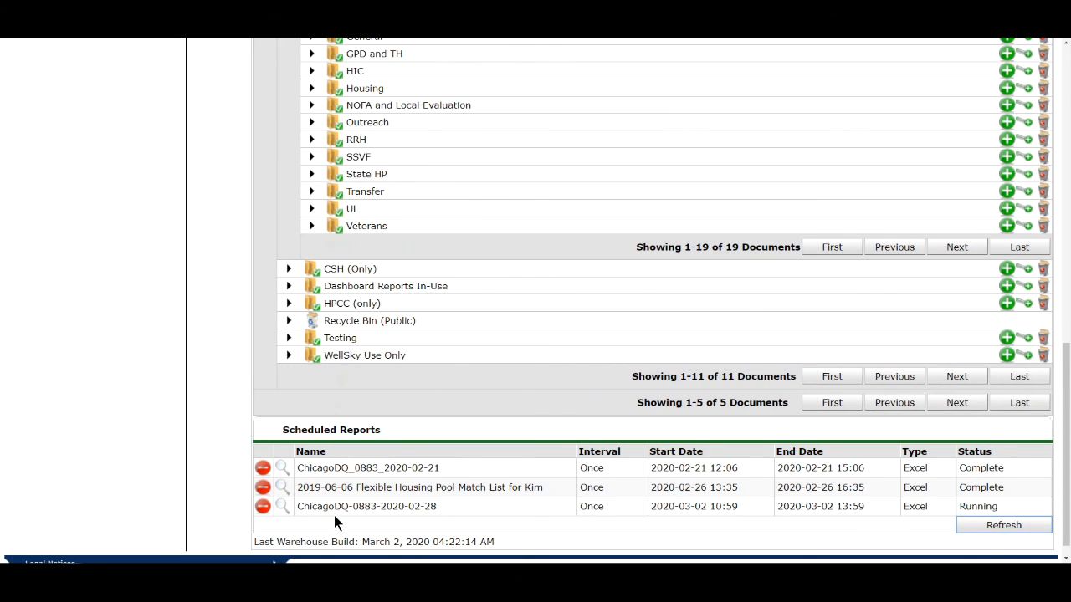
pyautogui.doubleClick(334, 510)
pyautogui.moveTo(334, 511); pyautogui.dragTo(962, 508)
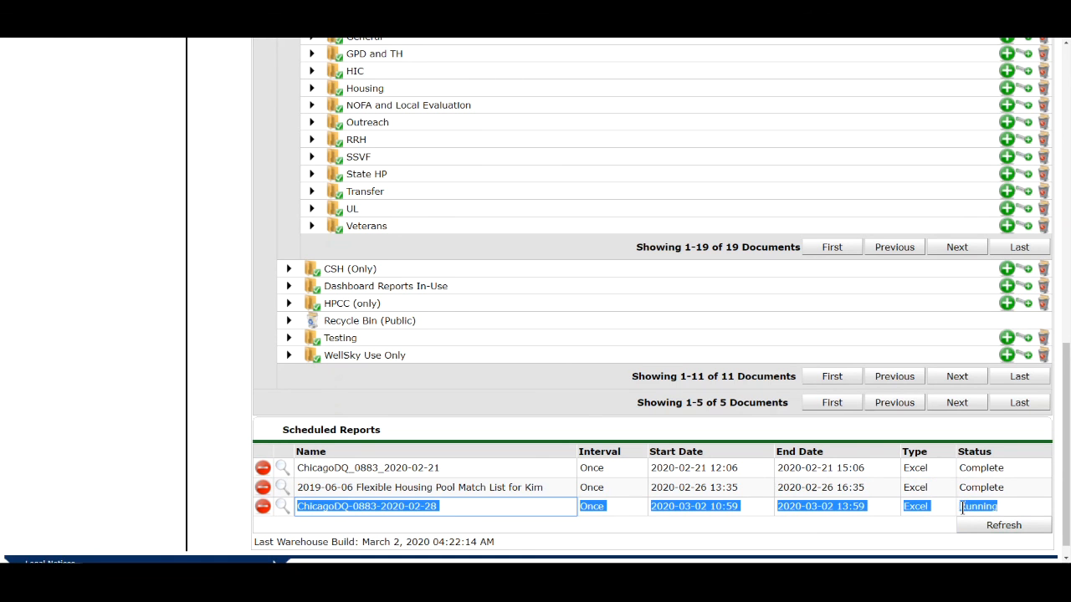
# - Expand the Inbox in the ART Browser and examine its delivered reports, highlighting the ChicagoDQ_0883_2020-20-02 entry
pyautogui.scroll(10, 683, 465)
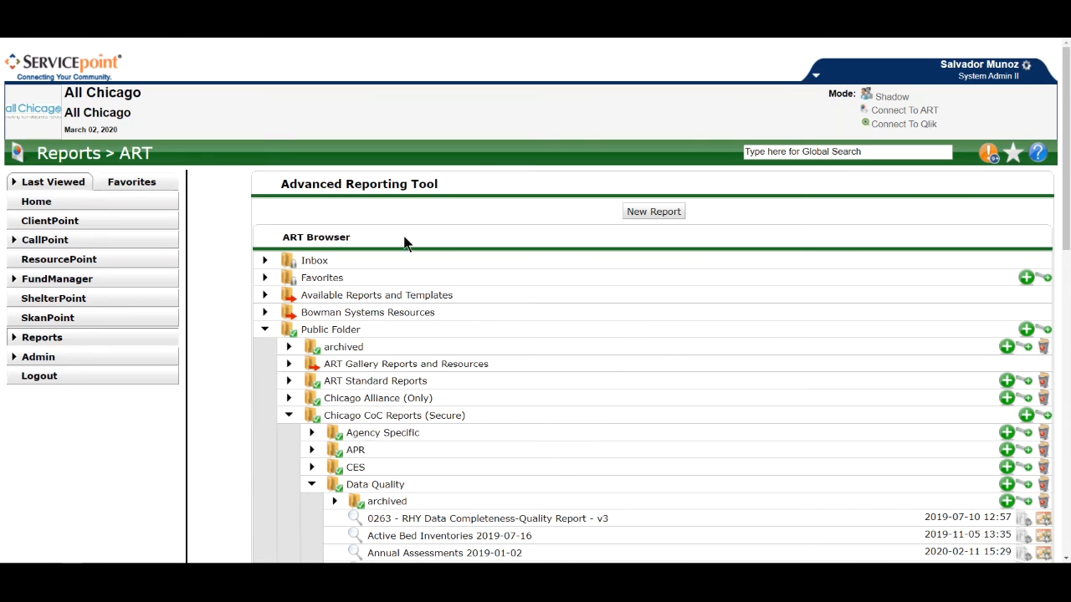
pyautogui.click(264, 261)
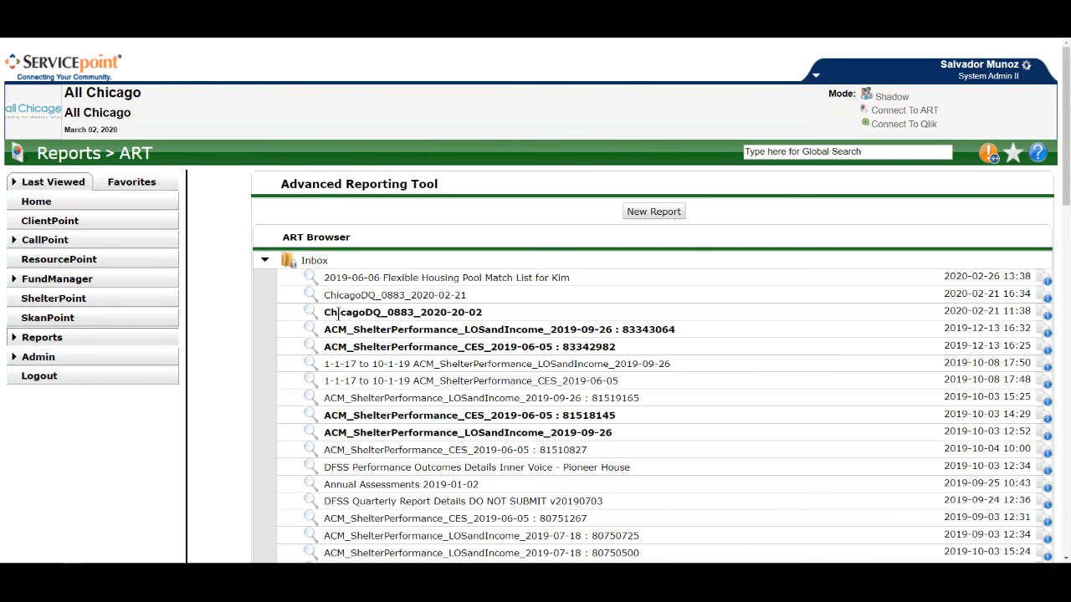
pyautogui.doubleClick(338, 313)
pyautogui.moveTo(338, 312); pyautogui.dragTo(487, 326)
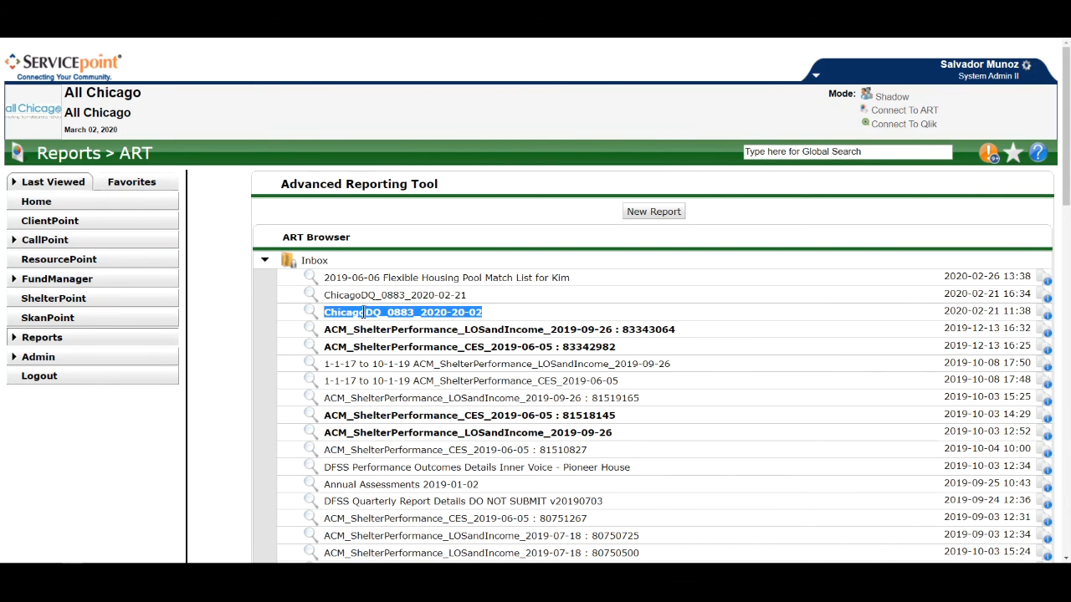
pyautogui.scroll(-1, 380, 311)
pyautogui.scroll(-1, 393, 311)
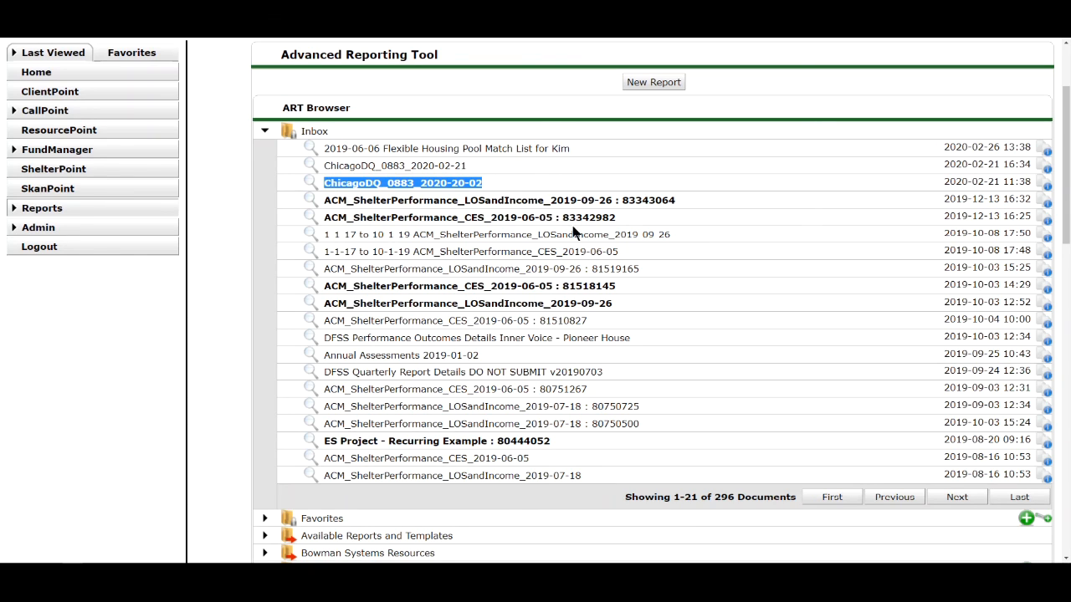
pyautogui.click(496, 181)
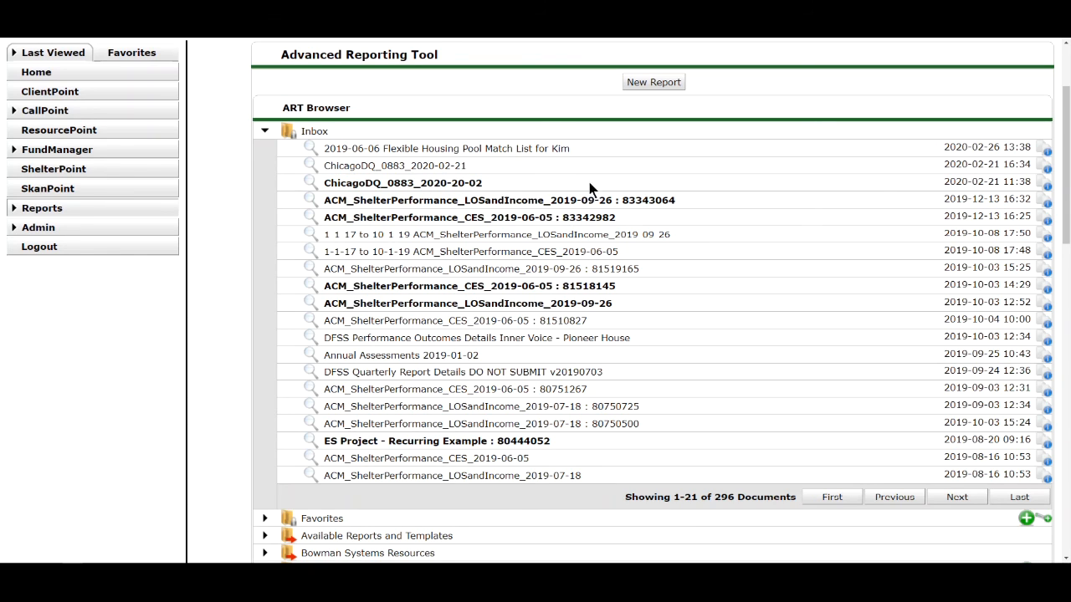
pyautogui.tripleClick(432, 179)
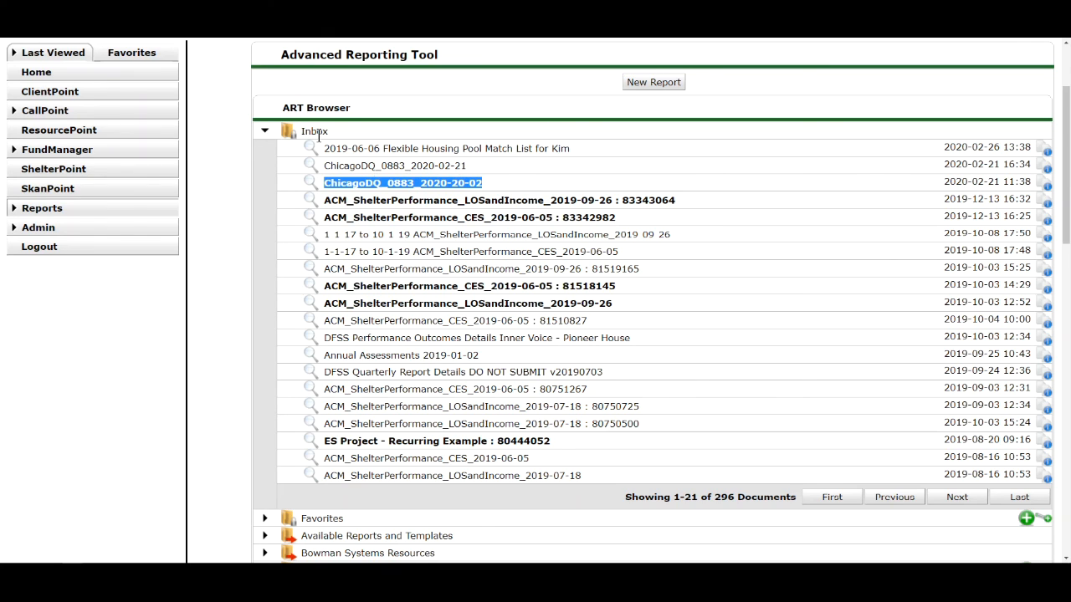
pyautogui.click(401, 202)
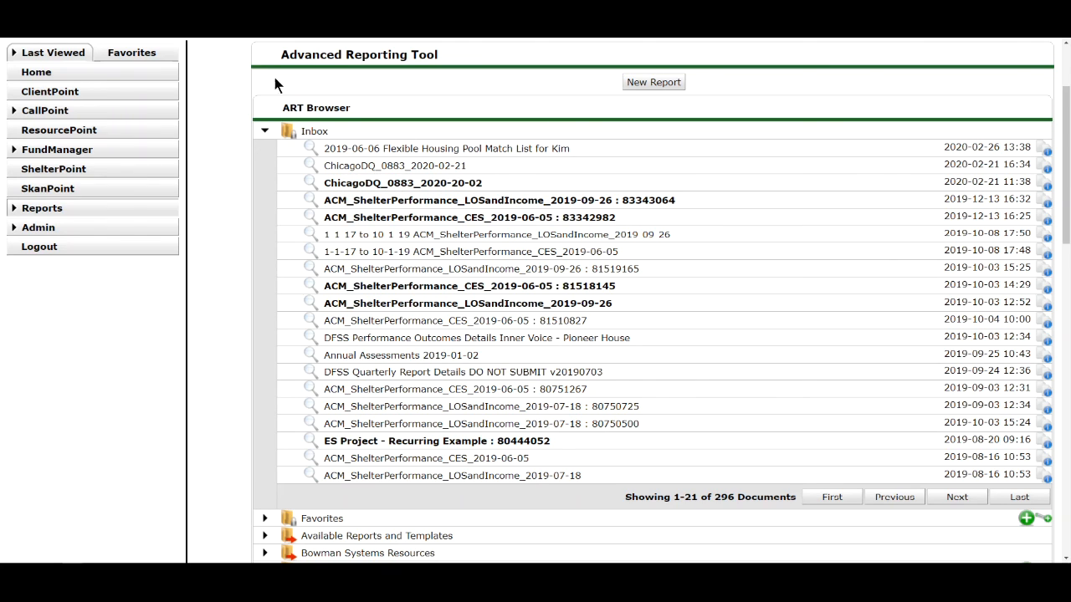